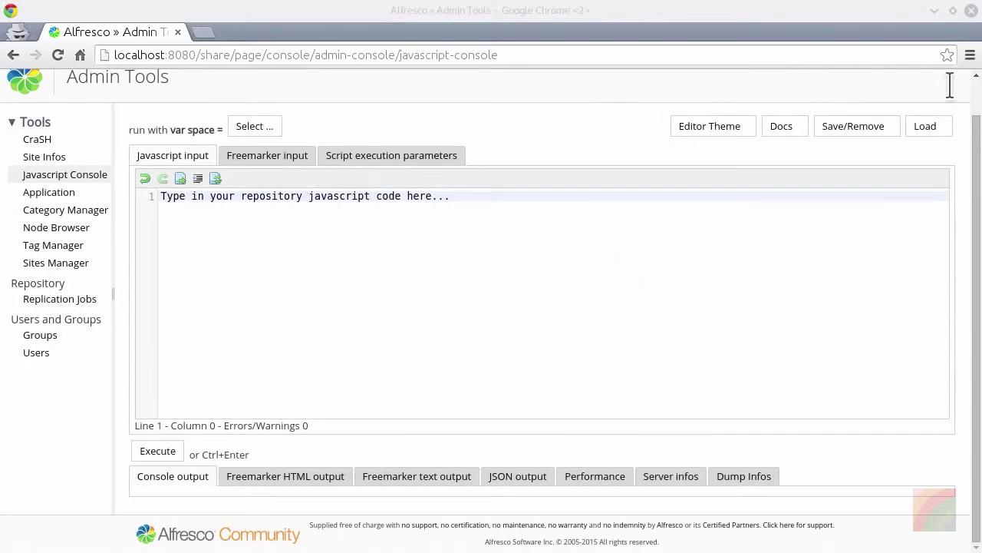
Open the Load list of scripts to reach badass-demo.js in alf-js-cr-public.
{"action": "left_click", "coordinate": [928, 130]}
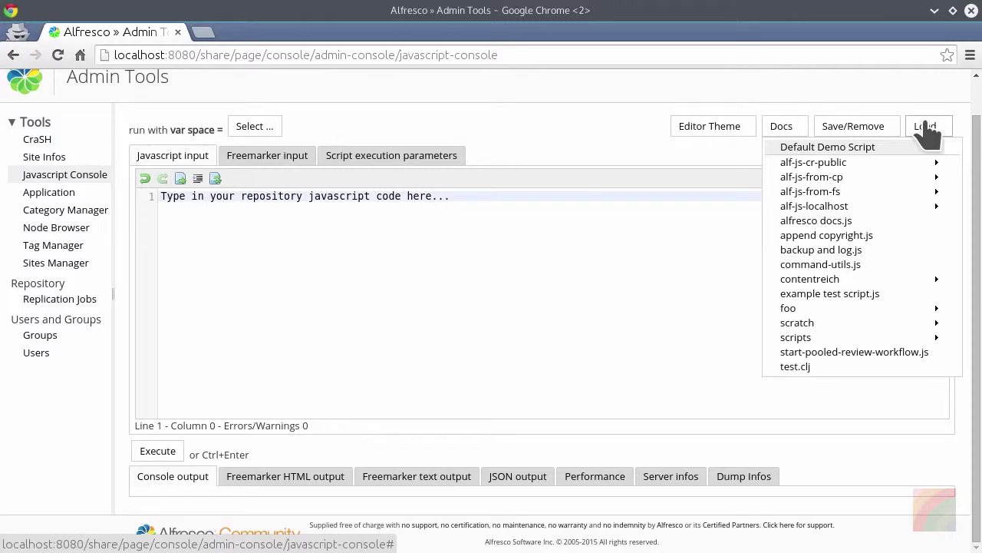
{"action": "mouse_move", "coordinate": [812, 162]}
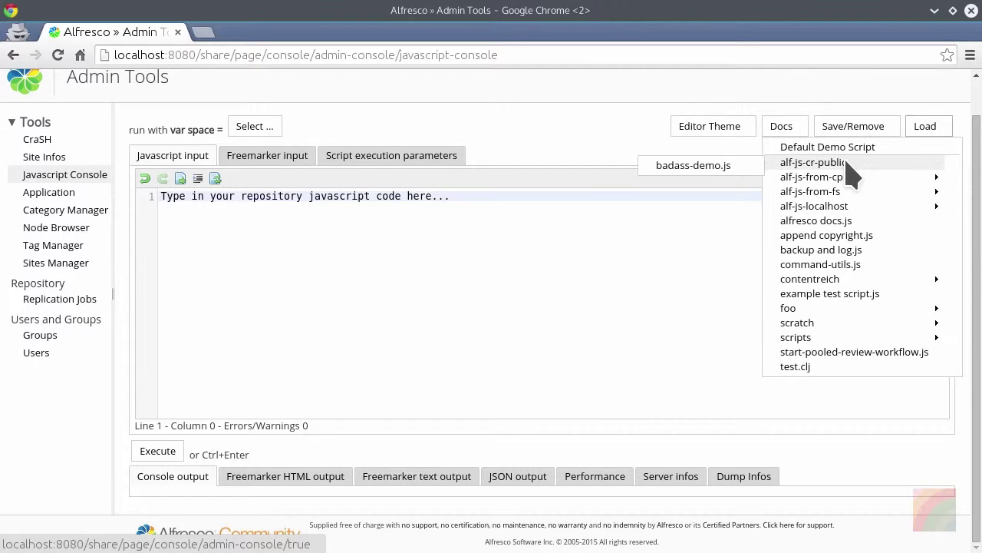
{"action": "left_click", "coordinate": [682, 167]}
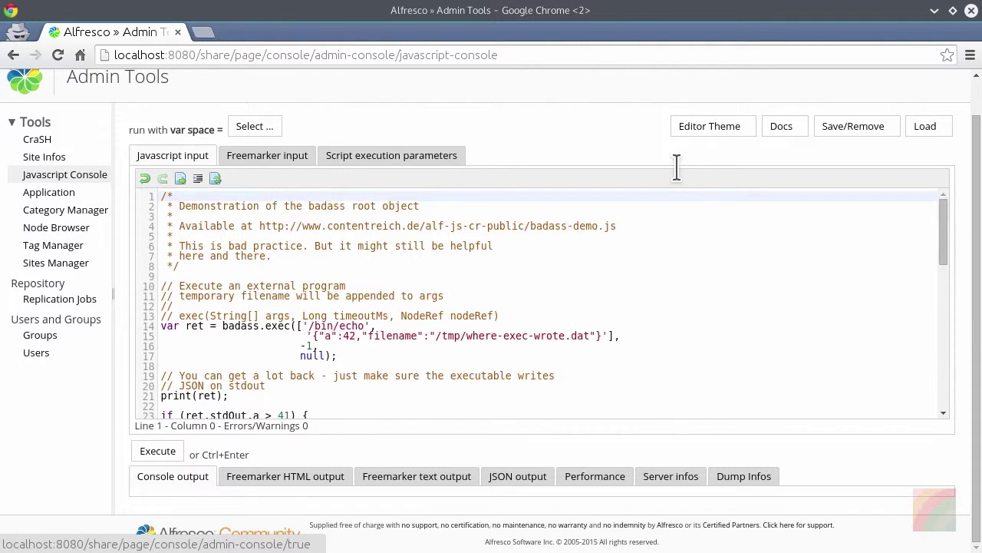
{"action": "left_click", "coordinate": [831, 334]}
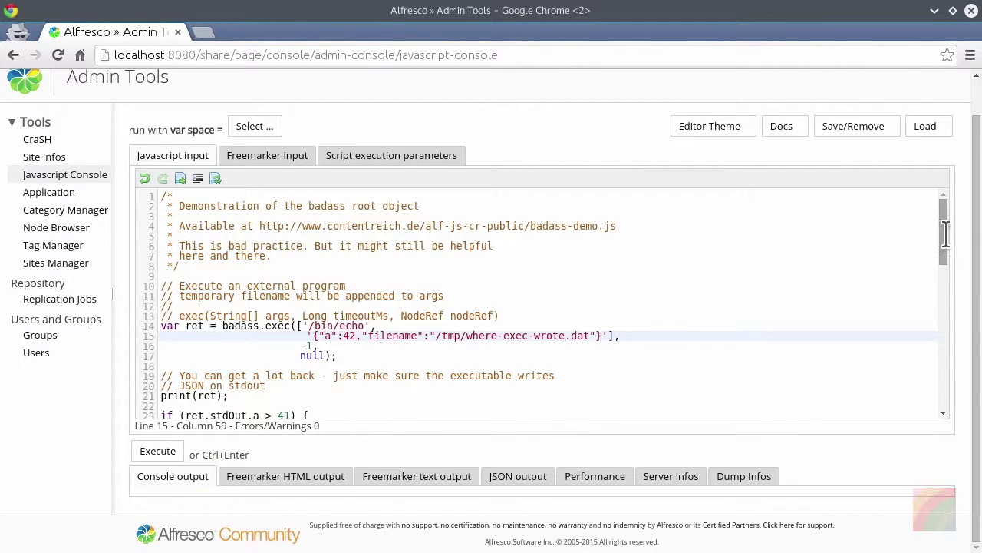
{"action": "left_click_drag", "start_coordinate": [944, 231], "coordinate": [947, 299]}
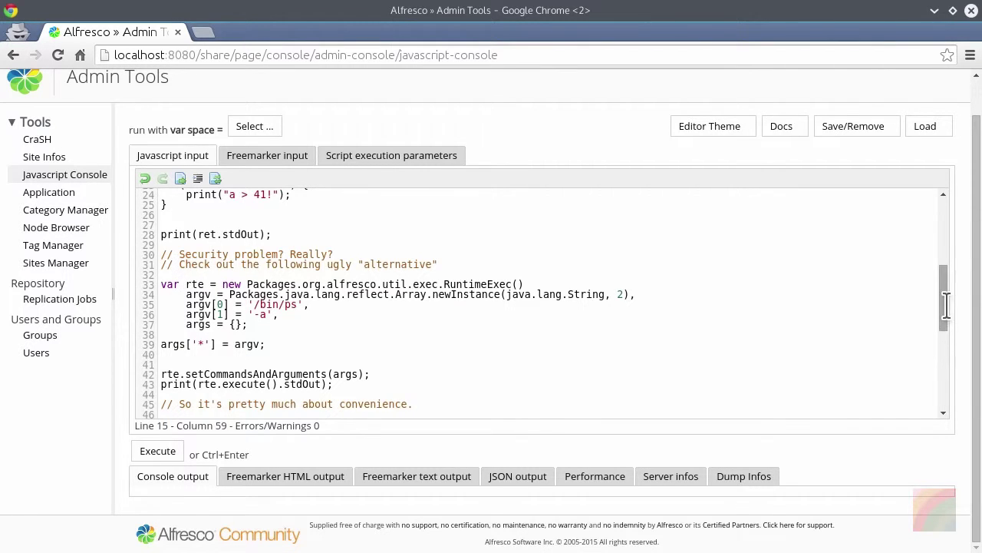
{"action": "left_click_drag", "start_coordinate": [943, 295], "coordinate": [938, 346]}
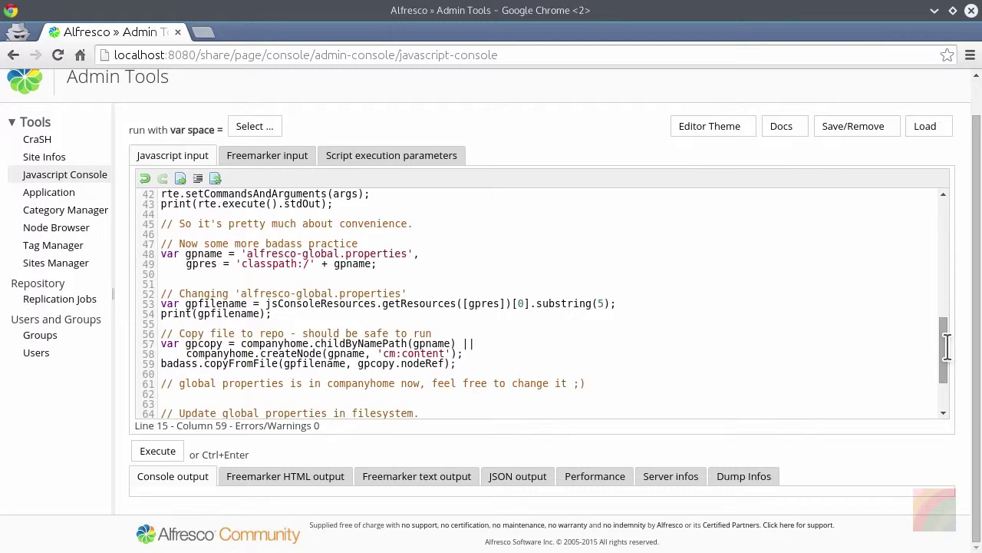
{"action": "left_click_drag", "start_coordinate": [946, 345], "coordinate": [944, 388]}
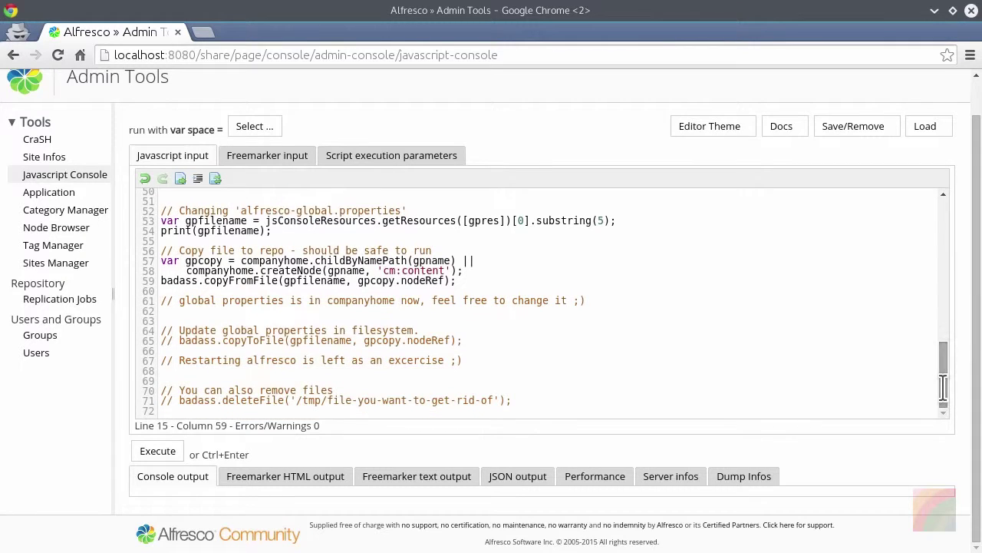
Execute the loaded badass-demo.js script in the console.
{"action": "left_click", "coordinate": [163, 456]}
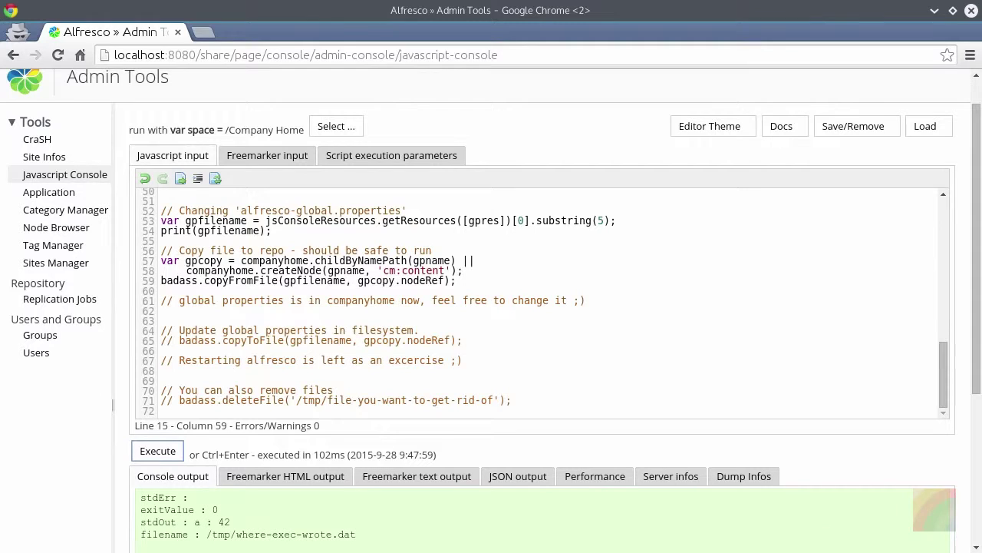
{"action": "scroll", "coordinate": [831, 474], "scroll_direction": "down", "scroll_amount": 1}
{"action": "scroll", "coordinate": [832, 474], "scroll_direction": "down", "scroll_amount": 1}
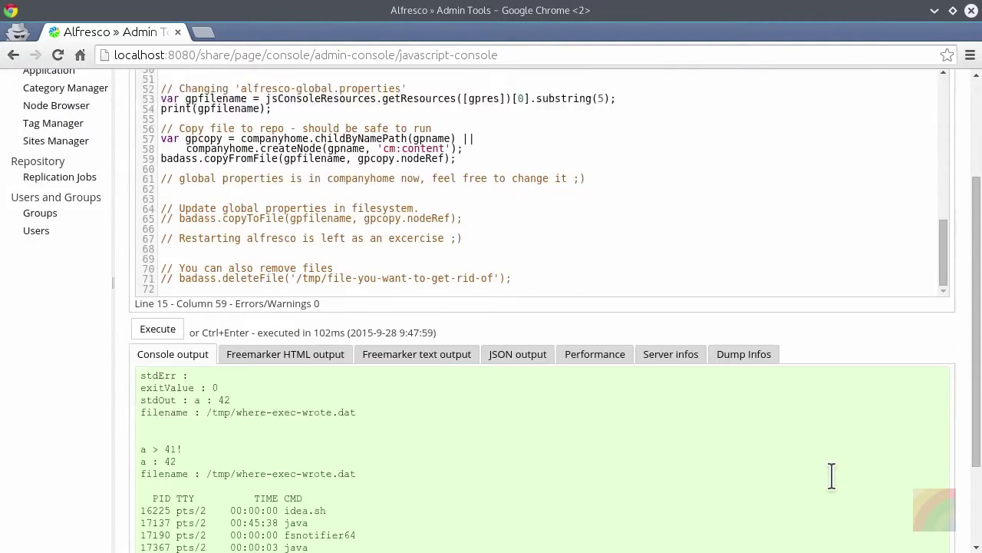
{"action": "scroll", "coordinate": [831, 476], "scroll_direction": "down", "scroll_amount": 2}
{"action": "scroll", "coordinate": [831, 476], "scroll_direction": "down", "scroll_amount": 1}
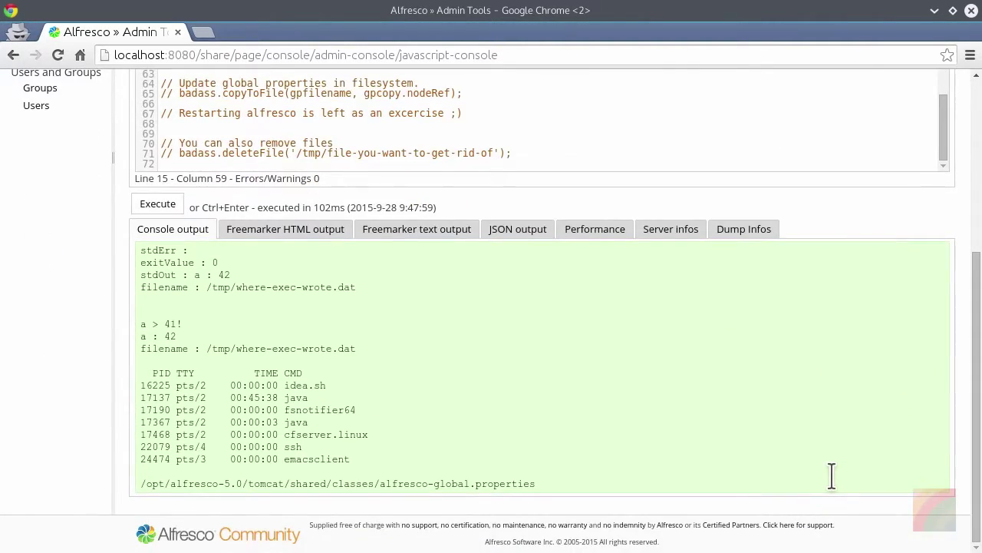
{"action": "left_click_drag", "start_coordinate": [974, 333], "coordinate": [975, 154]}
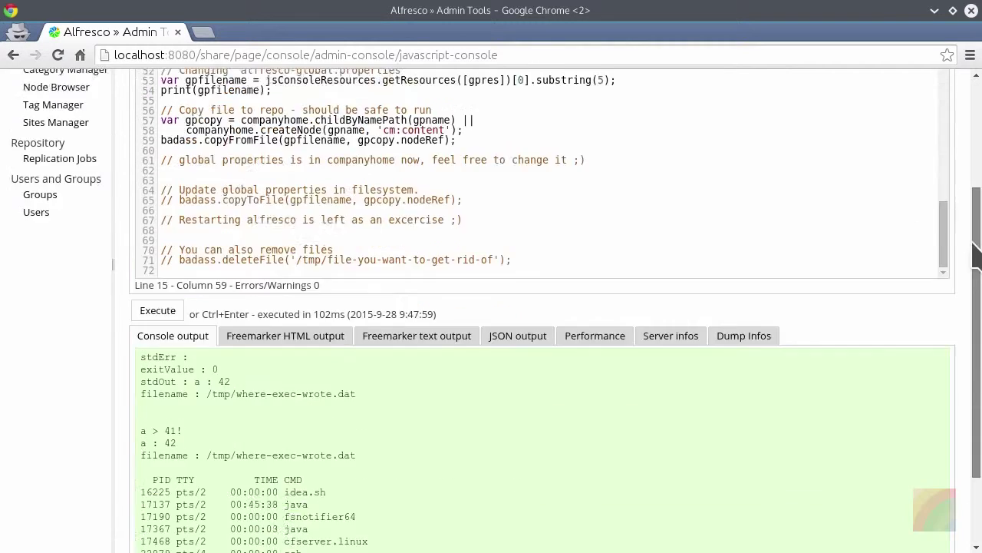
Save the editor code as a new script under the name awesome/badass.js.
{"action": "left_click", "coordinate": [851, 169]}
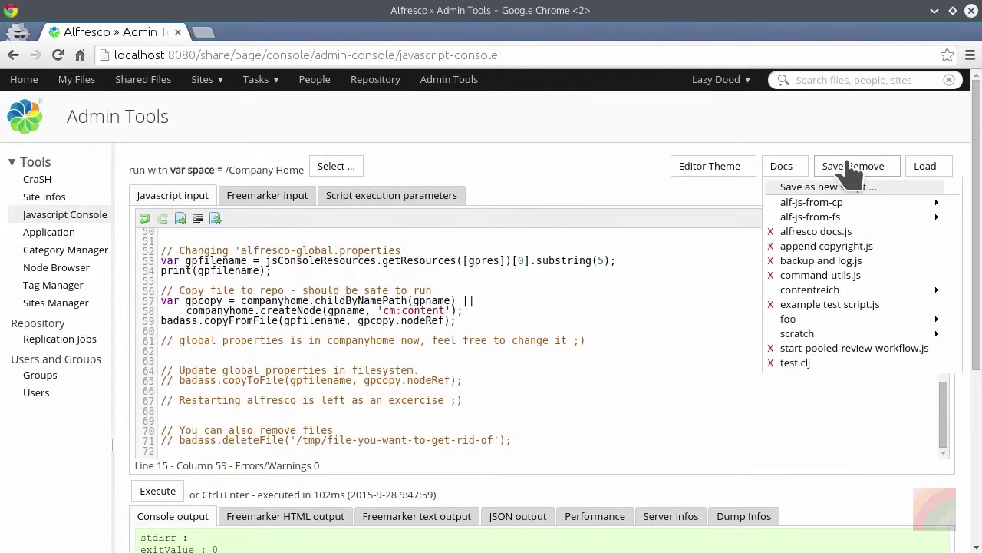
{"action": "left_click", "coordinate": [828, 187]}
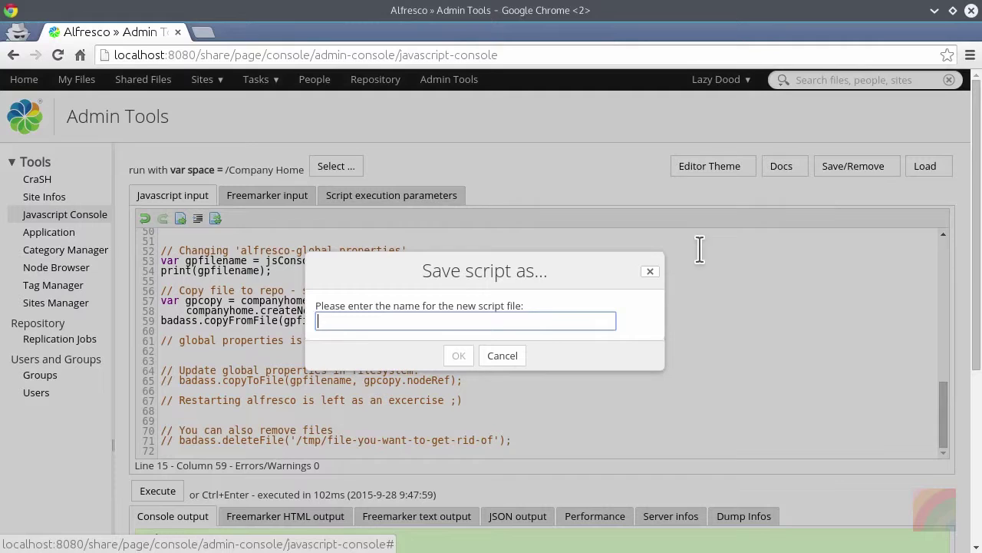
{"action": "type", "text": "awes"}
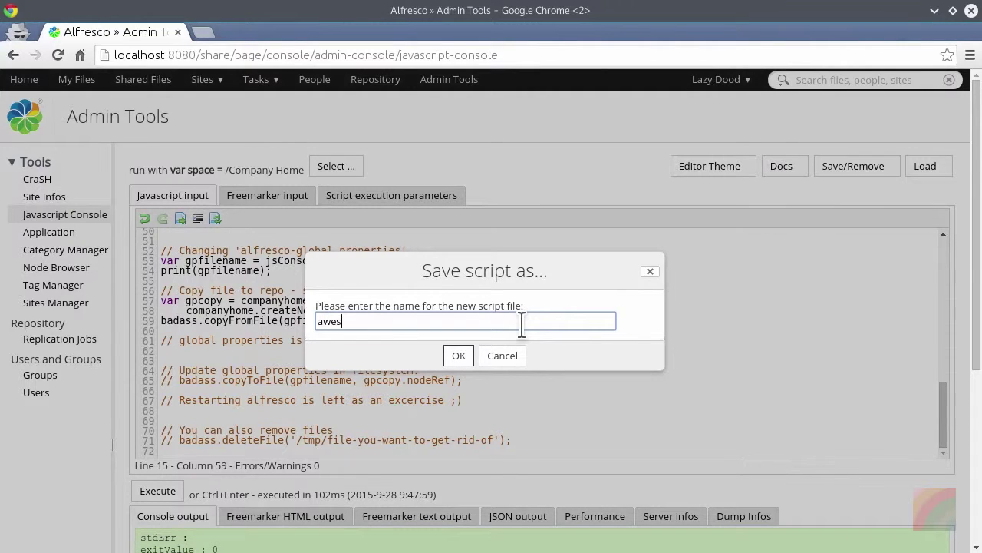
{"action": "type", "text": "ome/badas"}
{"action": "type", "text": "s.js"}
{"action": "left_click", "coordinate": [458, 356]}
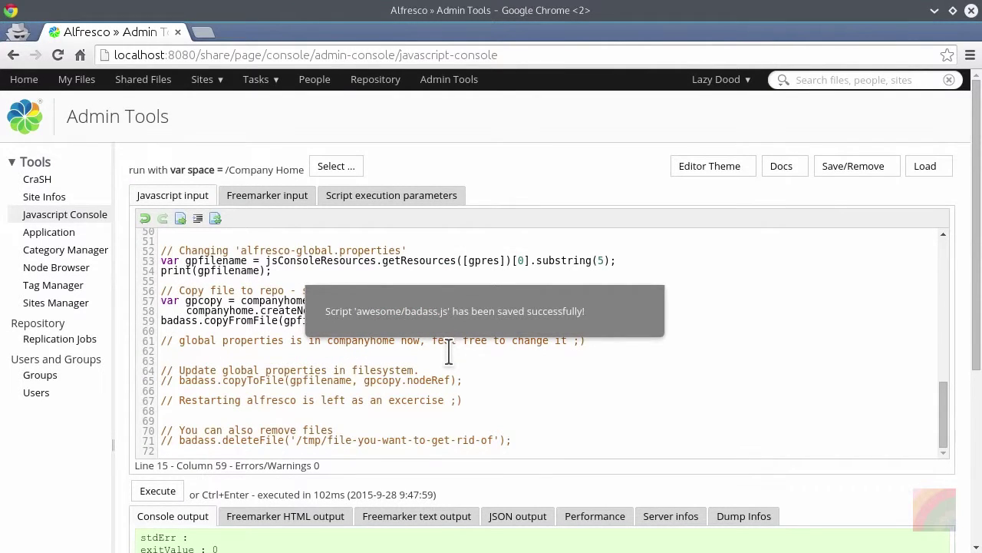
Reload awesome/badass.js, delete that saved script, and minimize Chrome.
{"action": "left_click", "coordinate": [926, 169]}
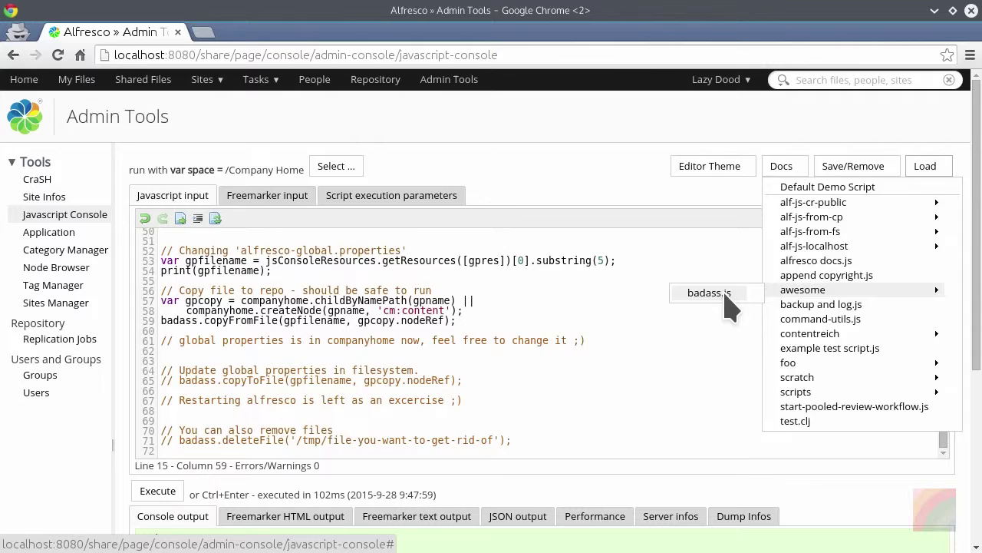
{"action": "left_click", "coordinate": [724, 292]}
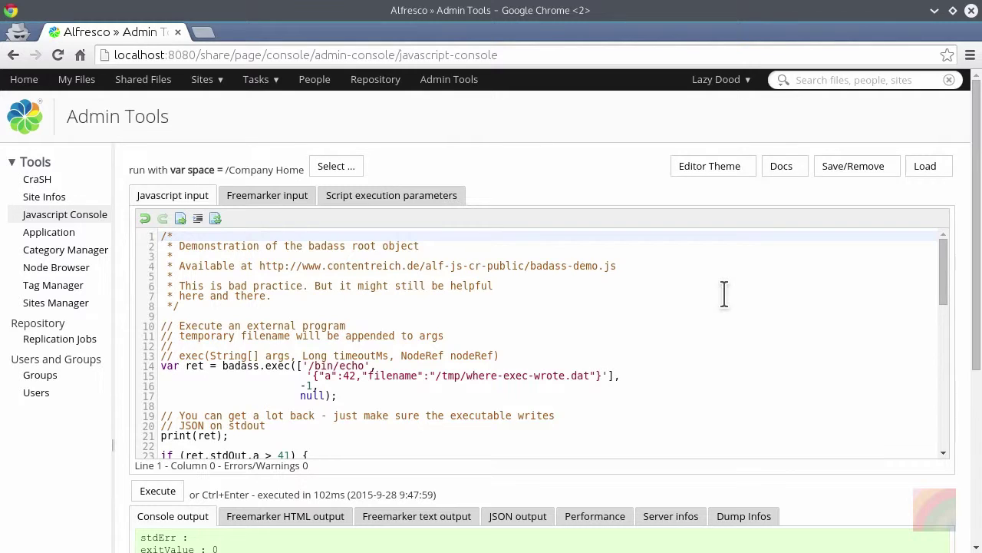
{"action": "left_click", "coordinate": [865, 173]}
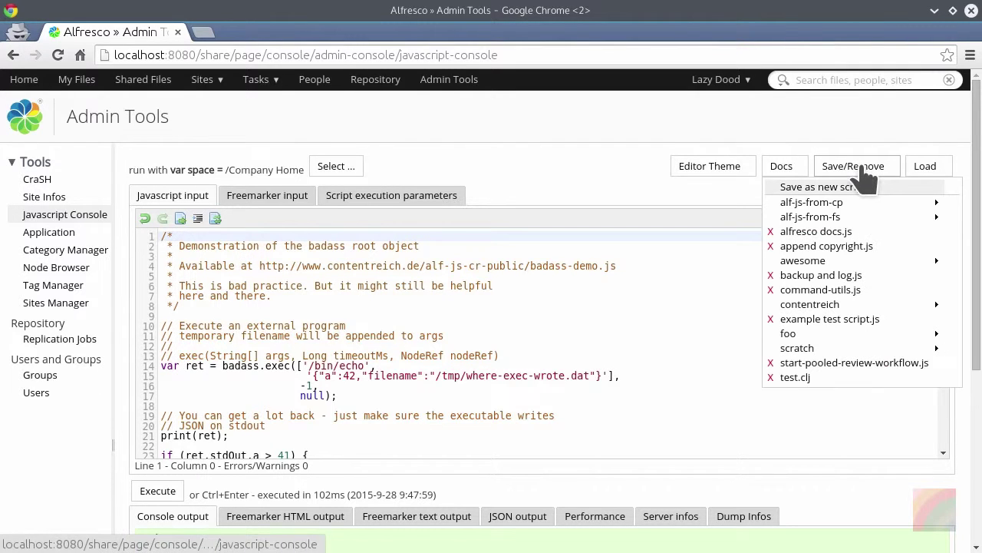
{"action": "mouse_move", "coordinate": [803, 260]}
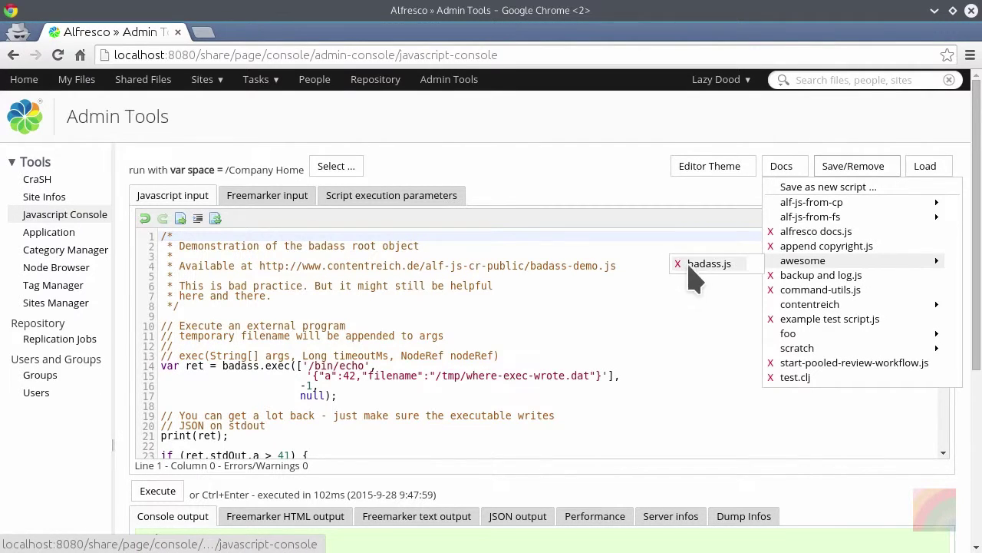
{"action": "left_click", "coordinate": [678, 264]}
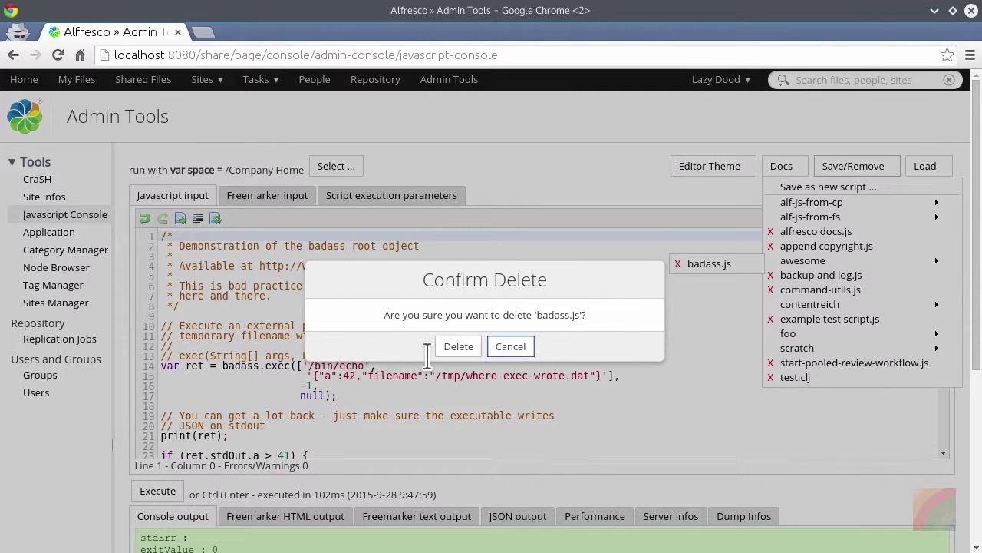
{"action": "left_click", "coordinate": [459, 349]}
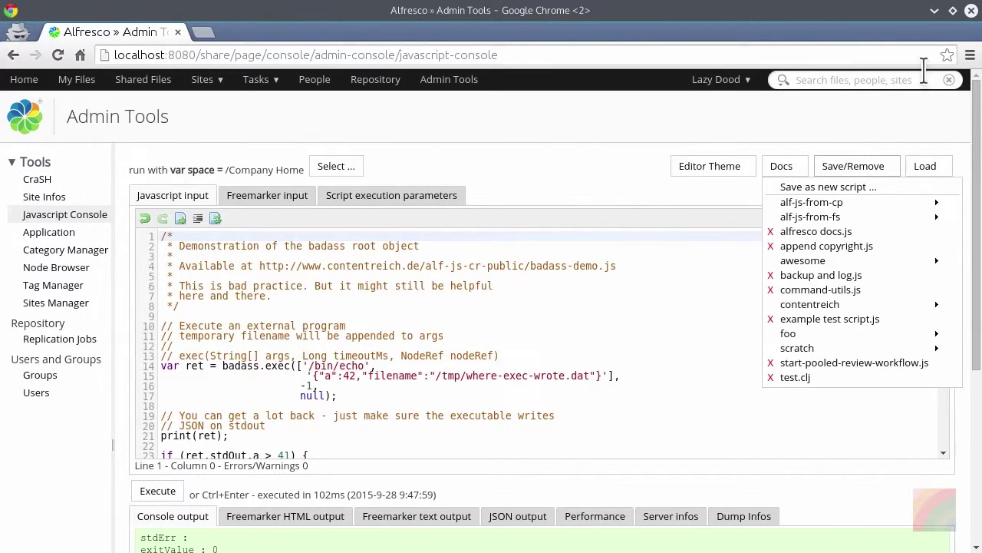
{"action": "left_click", "coordinate": [935, 11]}
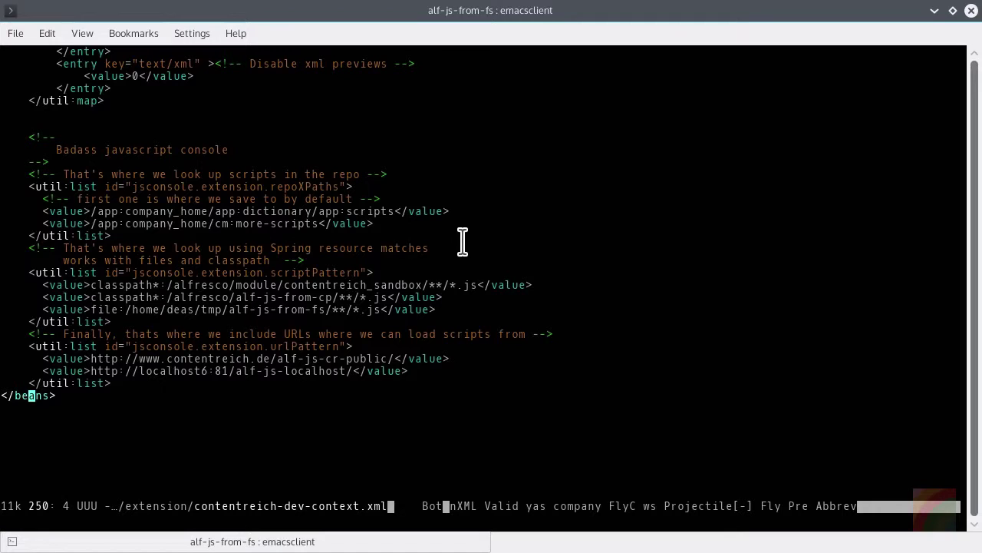
Switch the Emacs buffer to index.php with C-x b.
{"action": "key", "text": "ctrl+x"}
{"action": "key", "text": "b"}
{"action": "key", "text": "Return"}
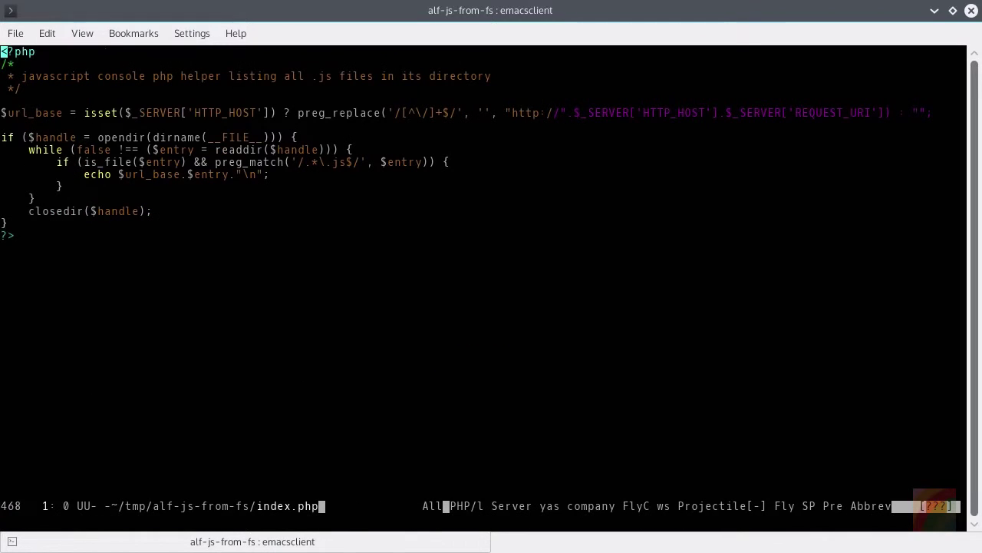